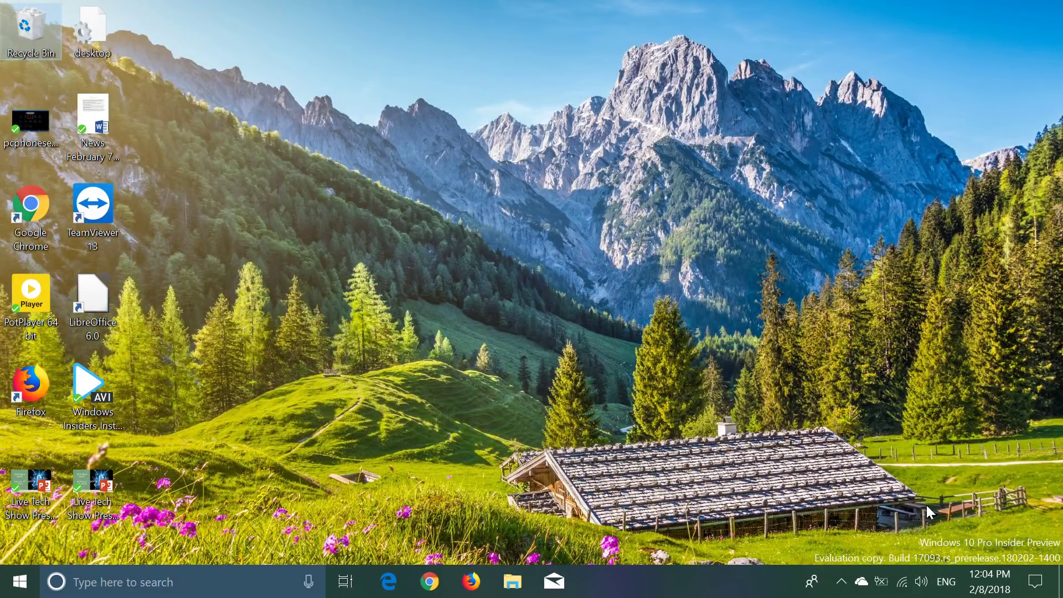
# Open Settings from Action Center, view Gaming's Game bar options, and dismiss the OBS notification.
pyautogui.click(1033, 588)
pyautogui.click(1002, 355)
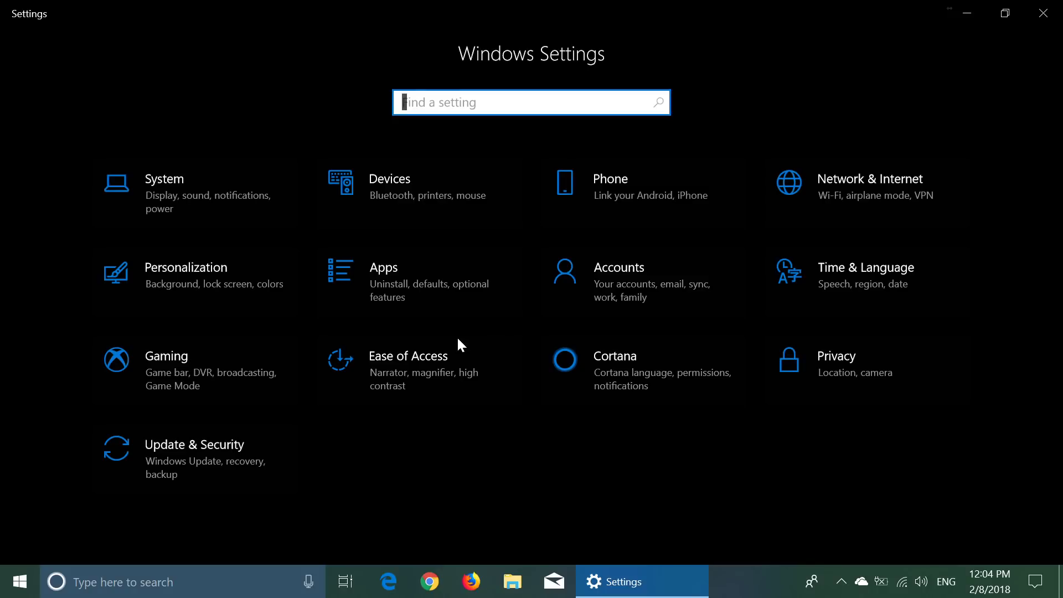
pyautogui.click(225, 366)
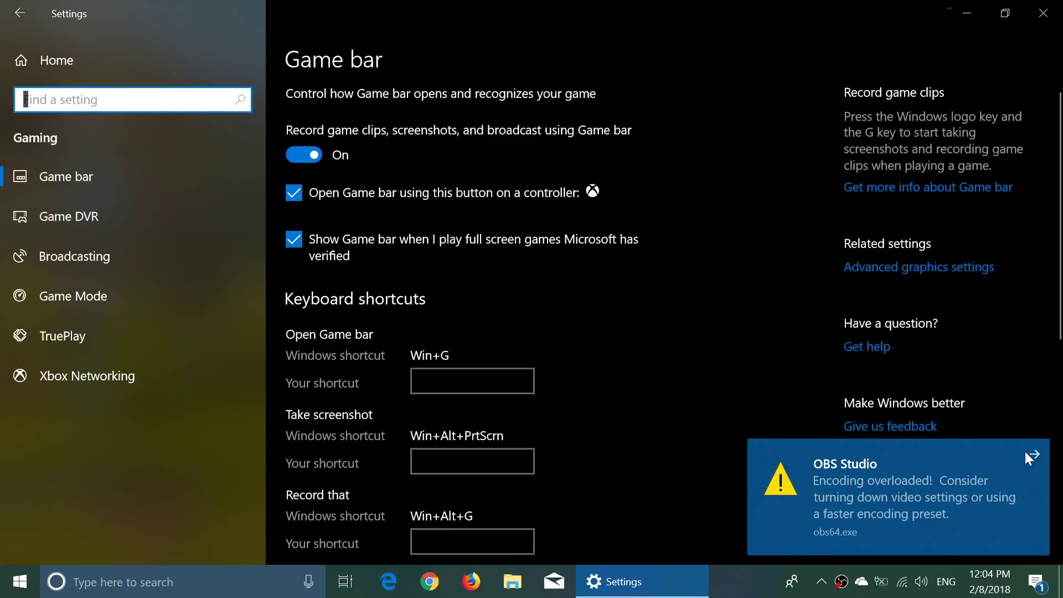
pyautogui.click(1034, 455)
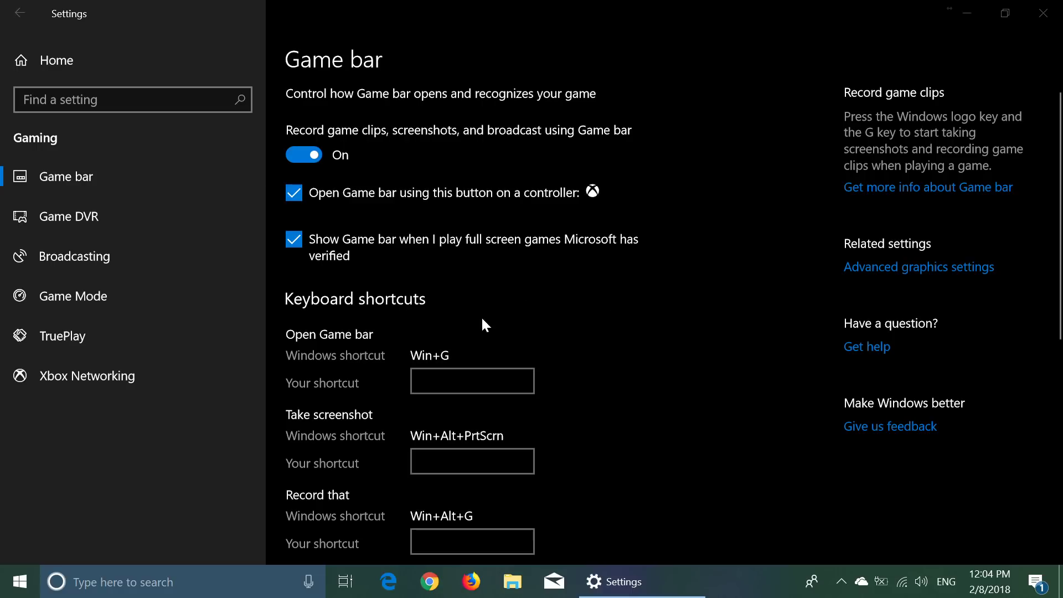
pyautogui.click(360, 353)
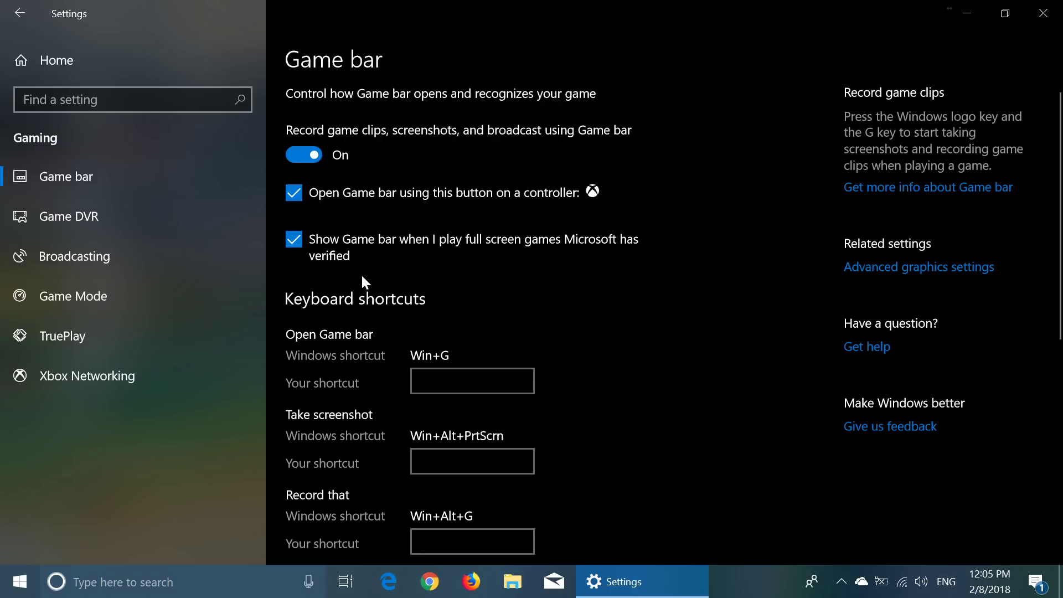
# Return to the Settings home and open Privacy's General page, scrolling through its sidebar.
pyautogui.click(21, 12)
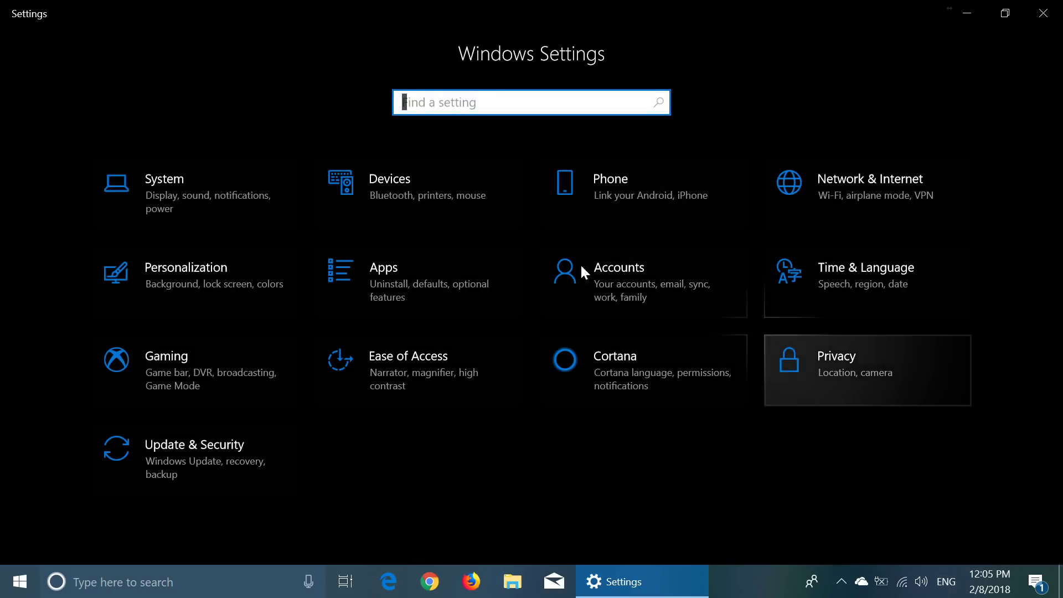
pyautogui.click(849, 360)
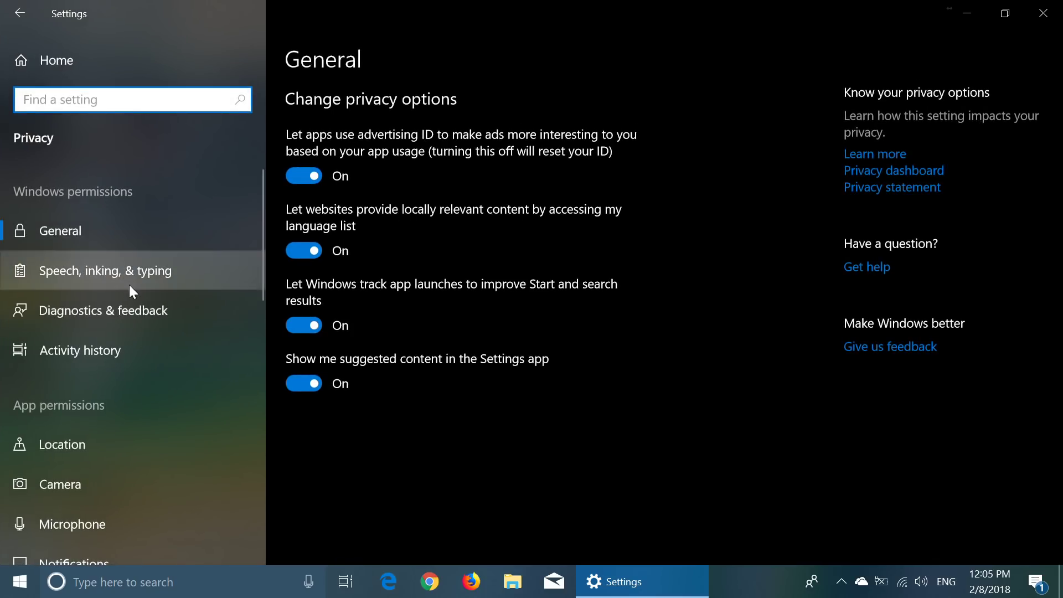
pyautogui.scroll(-7, 114, 451)
pyautogui.scroll(-3, 114, 451)
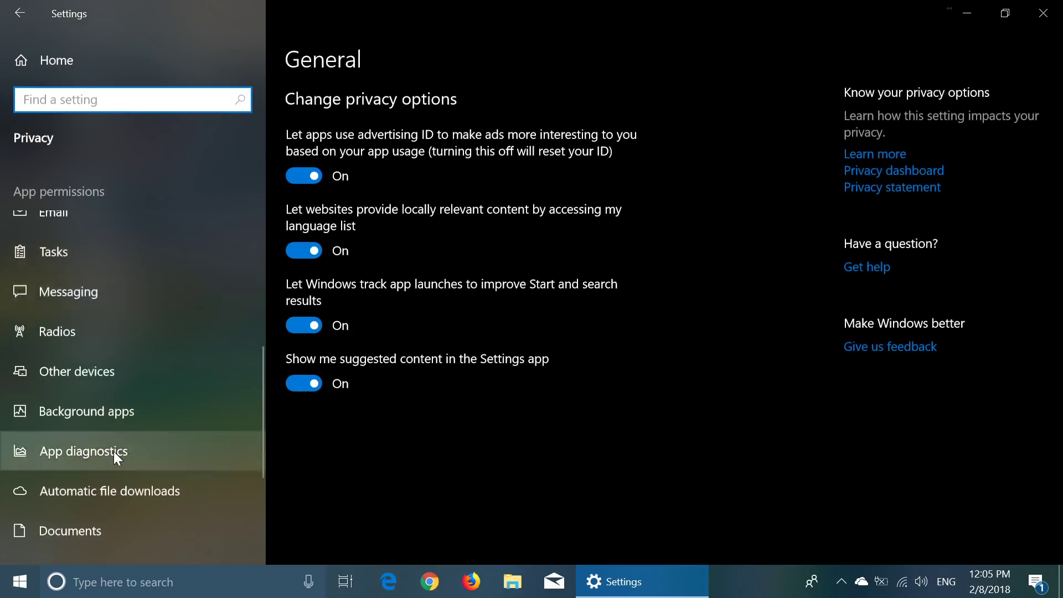
pyautogui.scroll(-5, 114, 451)
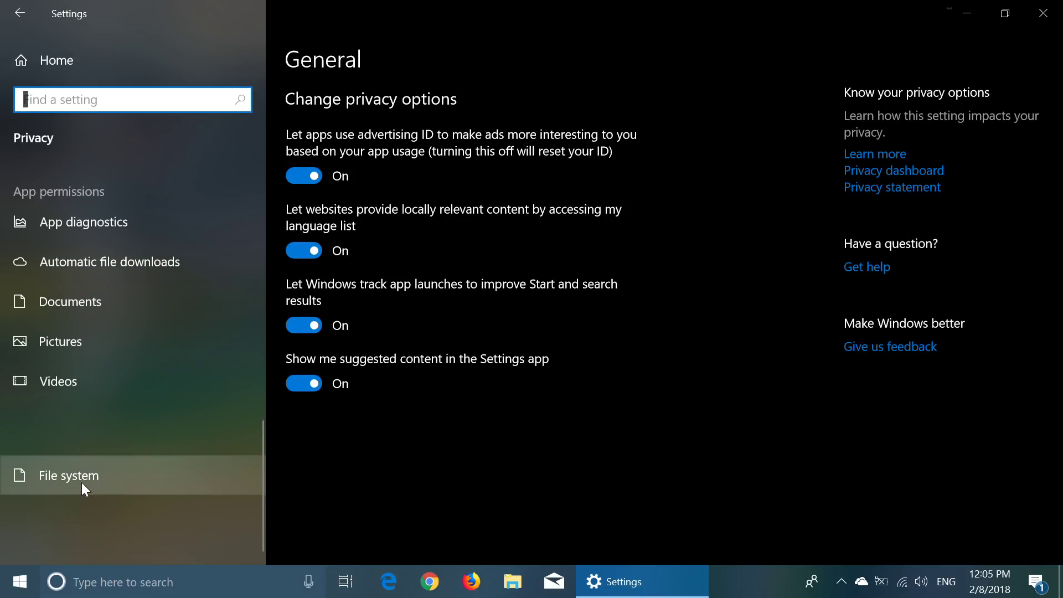
pyautogui.scroll(5, 133, 351)
pyautogui.scroll(3, 133, 351)
pyautogui.scroll(5, 133, 351)
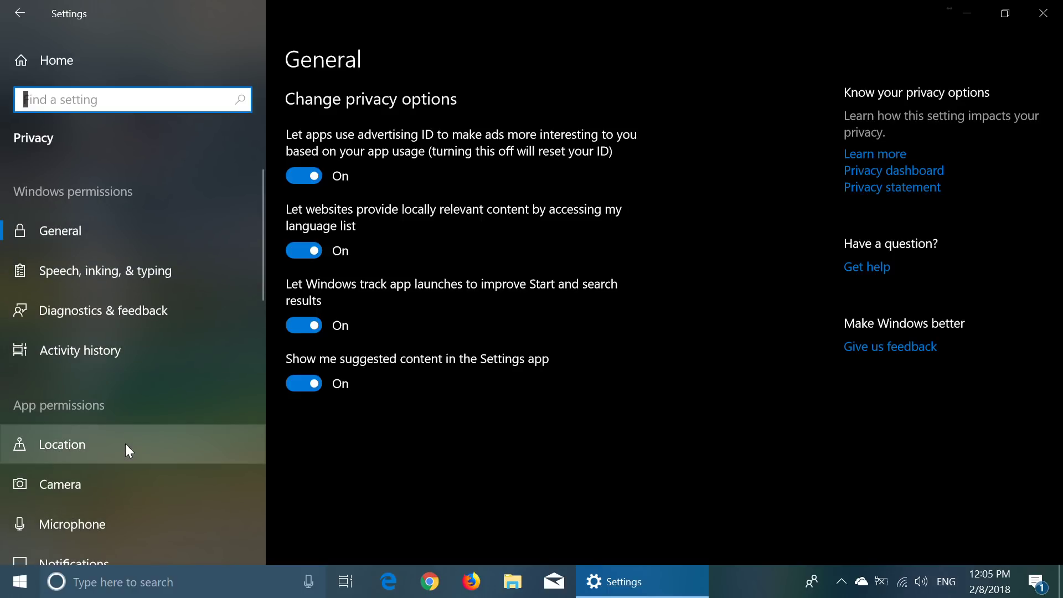
# On the Diagnostics & feedback page, delete the collected diagnostic data.
pyautogui.click(129, 310)
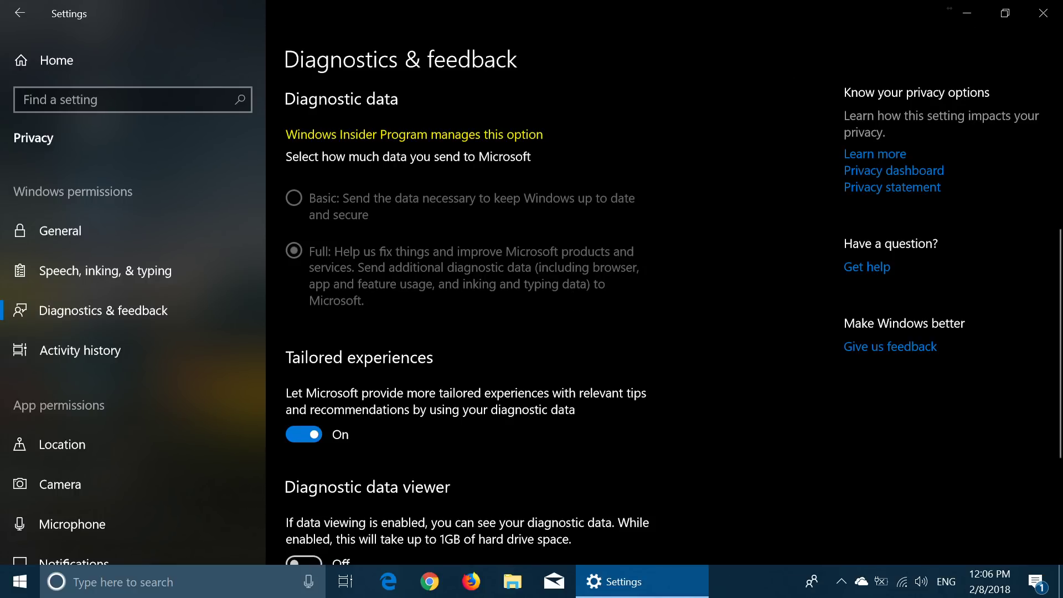
pyautogui.moveTo(1061, 331); pyautogui.dragTo(1062, 435)
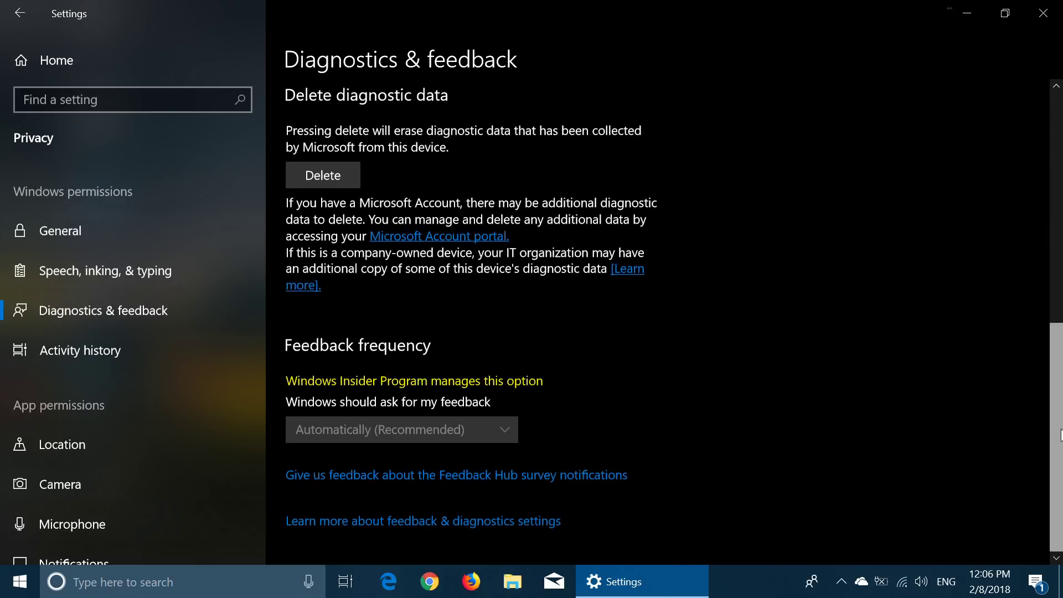
pyautogui.scroll(3, 370, 268)
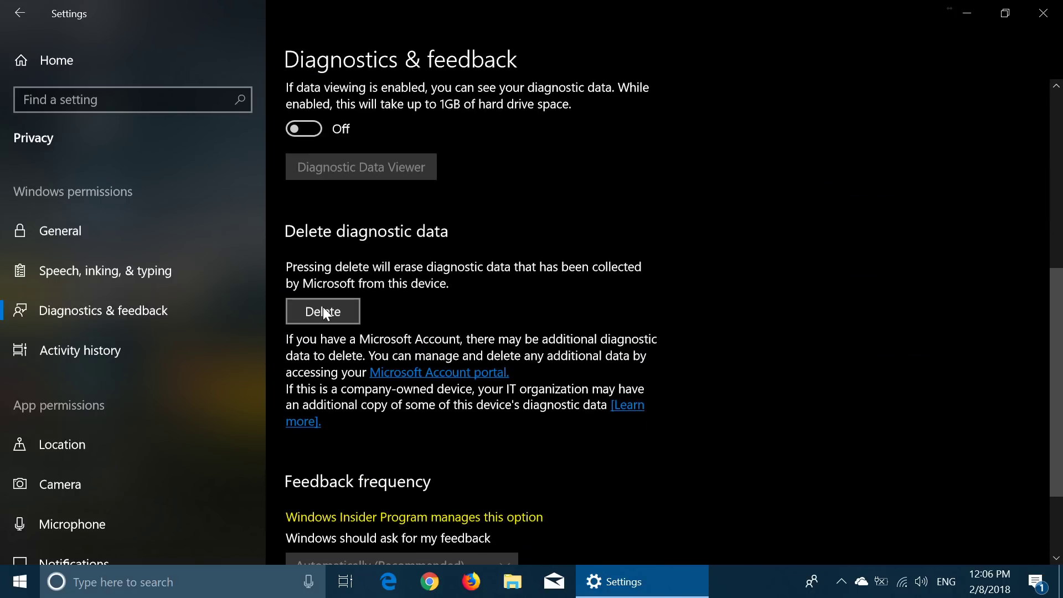
pyautogui.click(329, 313)
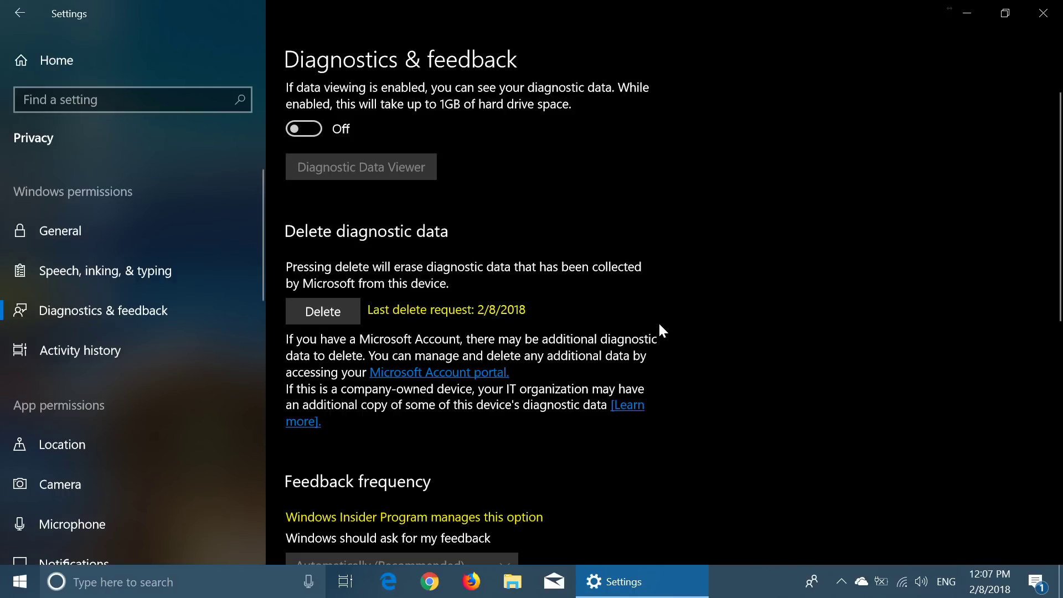
pyautogui.scroll(-3, 659, 330)
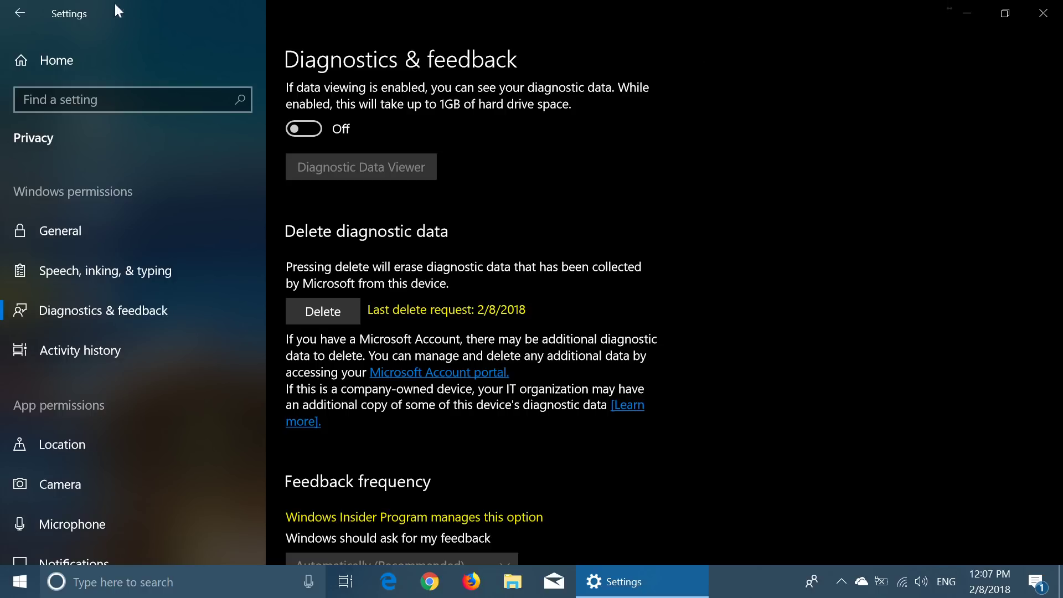
# Go back to the Settings home and scroll System's Display page to Multiple displays.
pyautogui.click(20, 14)
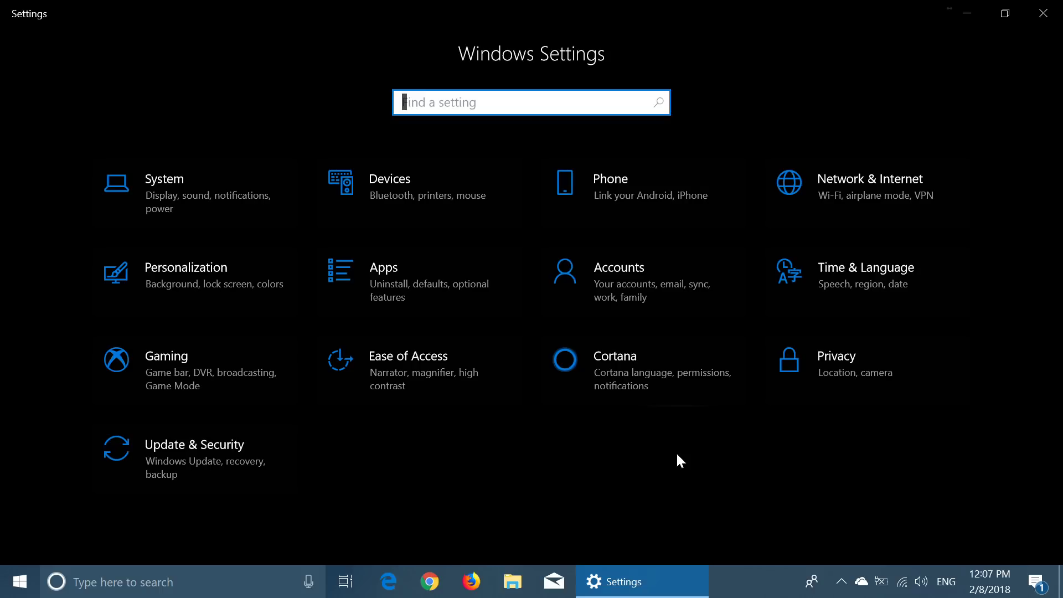
pyautogui.click(184, 183)
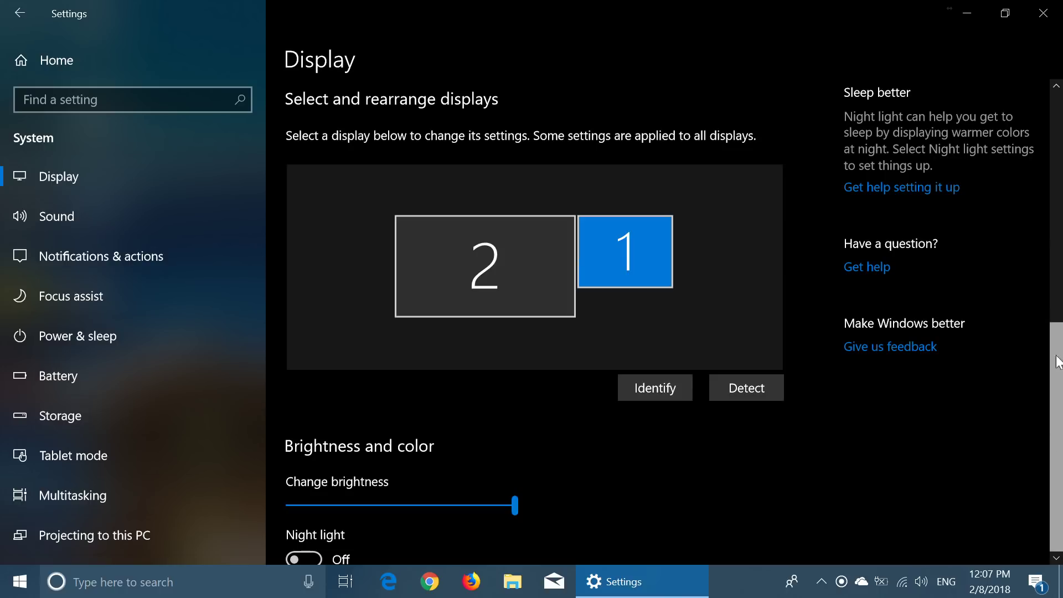
pyautogui.scroll(-10, 1060, 443)
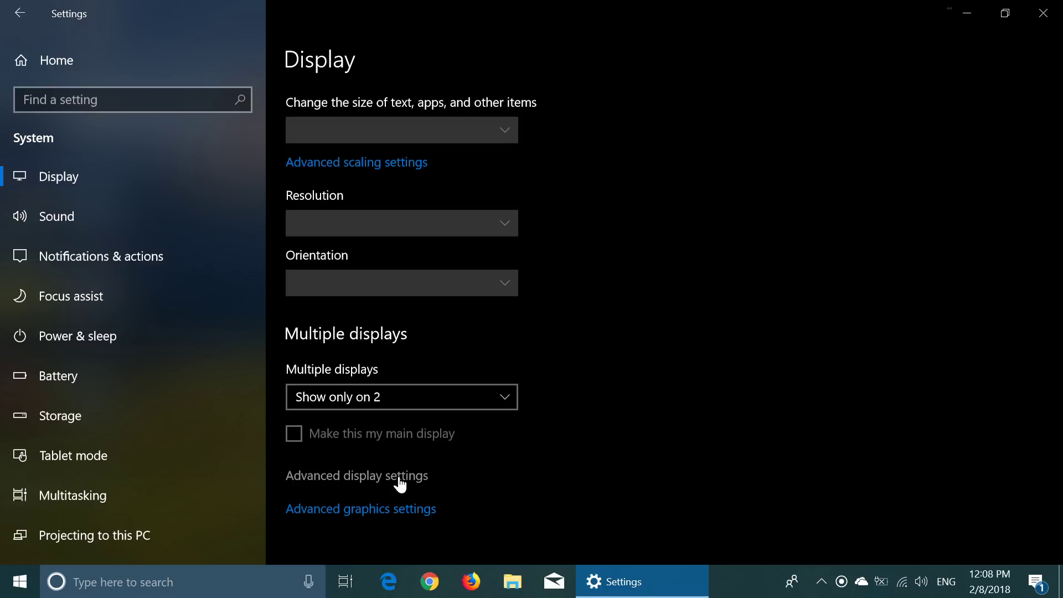
# Check the Classic app type in Advanced graphics settings, then close Settings.
pyautogui.click(412, 510)
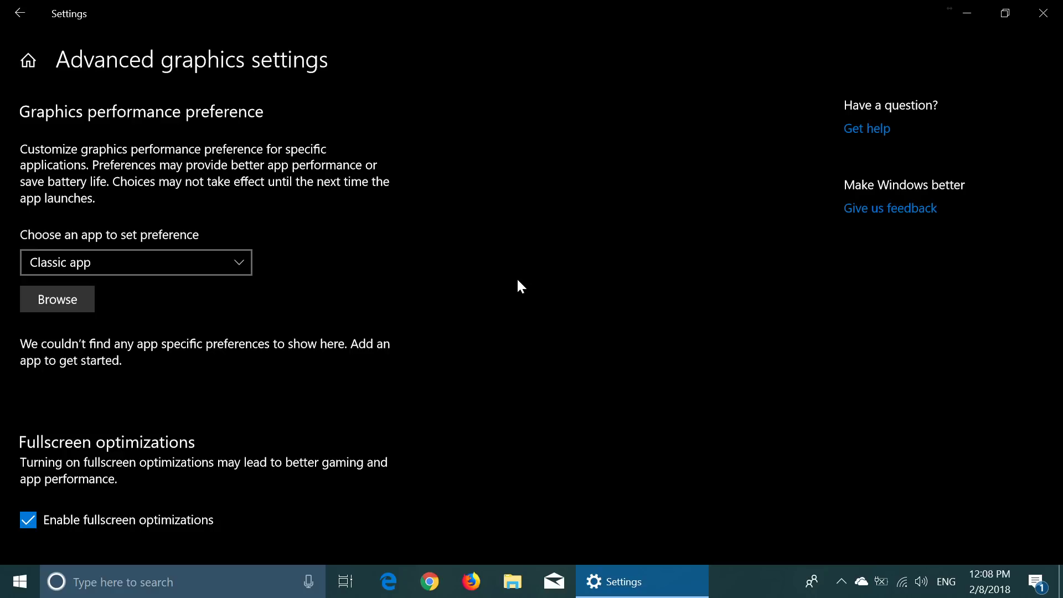
pyautogui.click(188, 264)
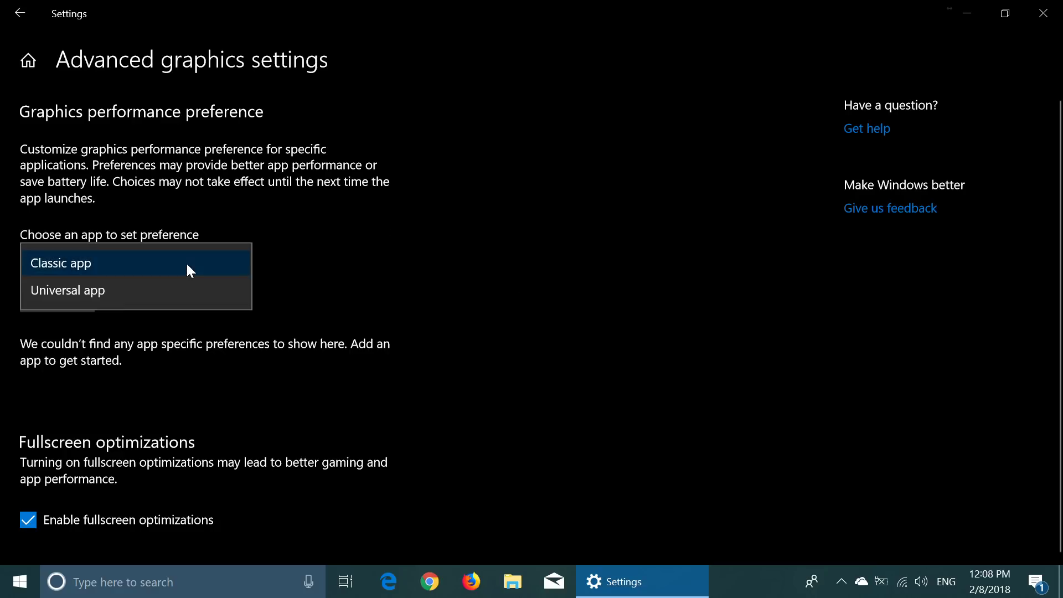
pyautogui.click(386, 247)
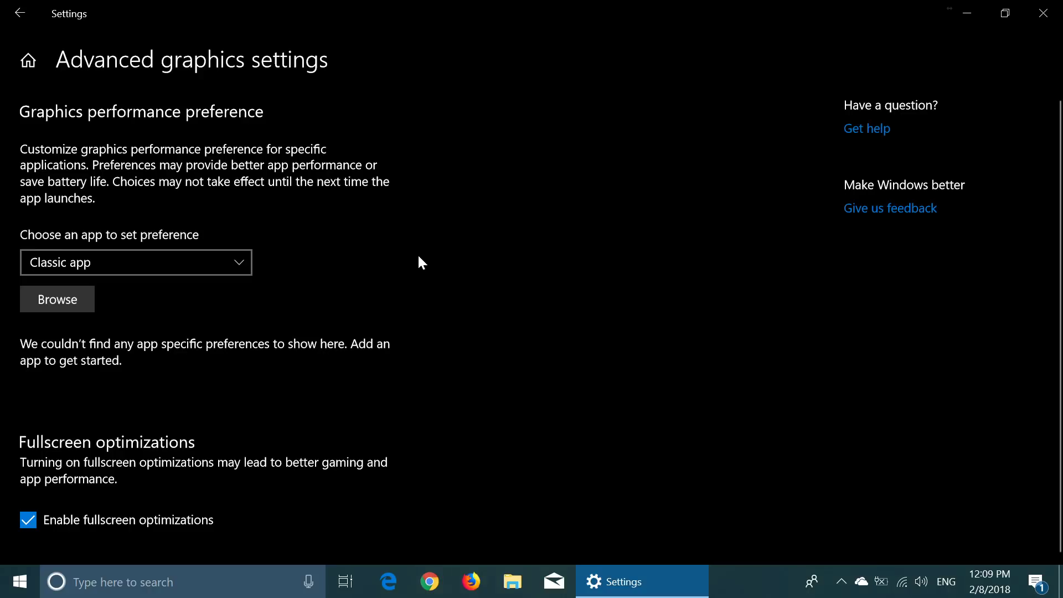
pyautogui.click(1044, 13)
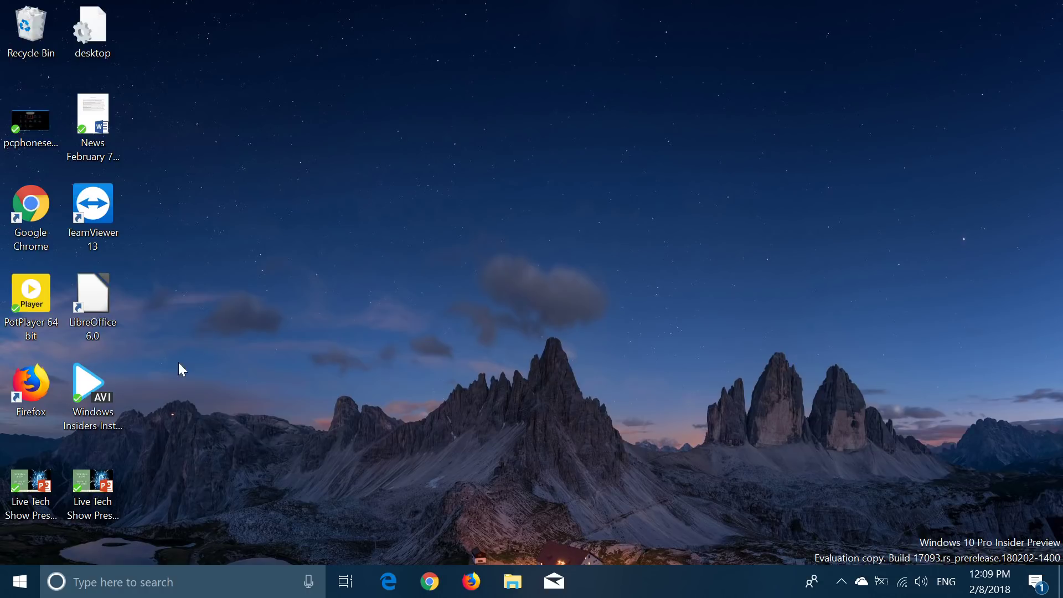
pyautogui.click(182, 586)
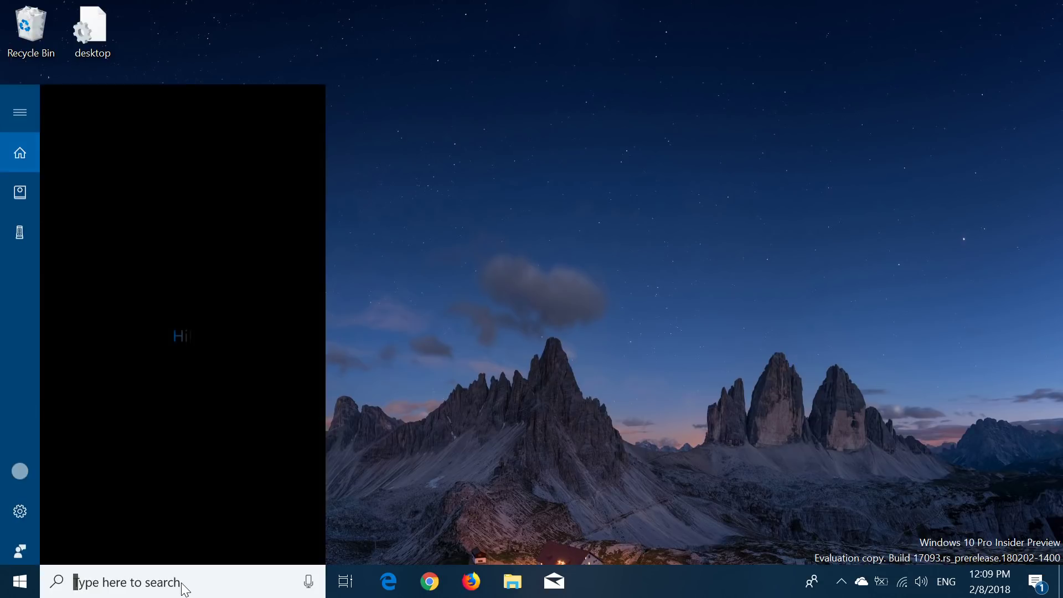
pyautogui.write('eye control')
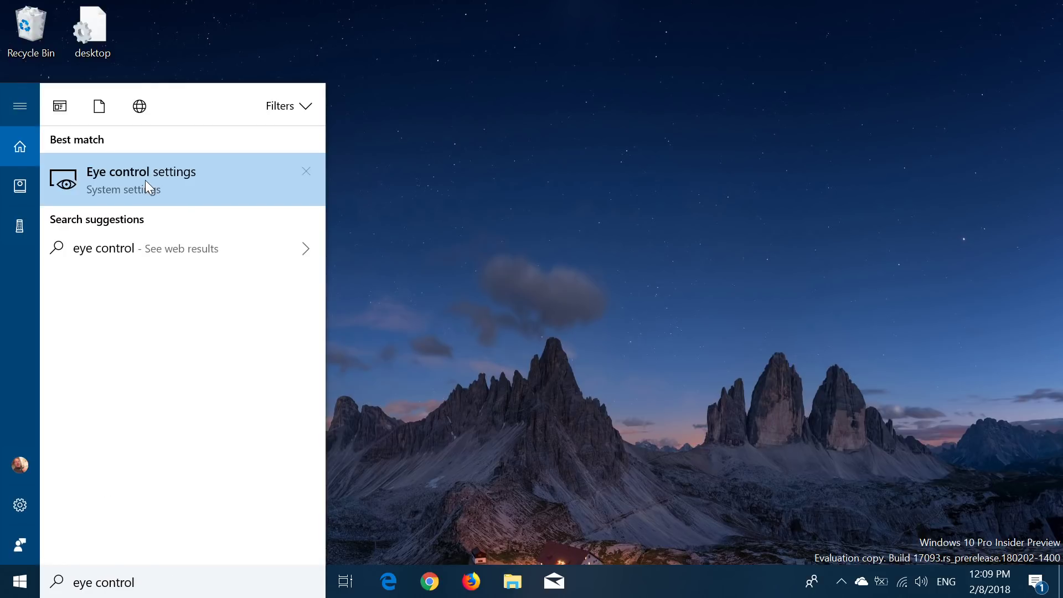
pyautogui.click(145, 181)
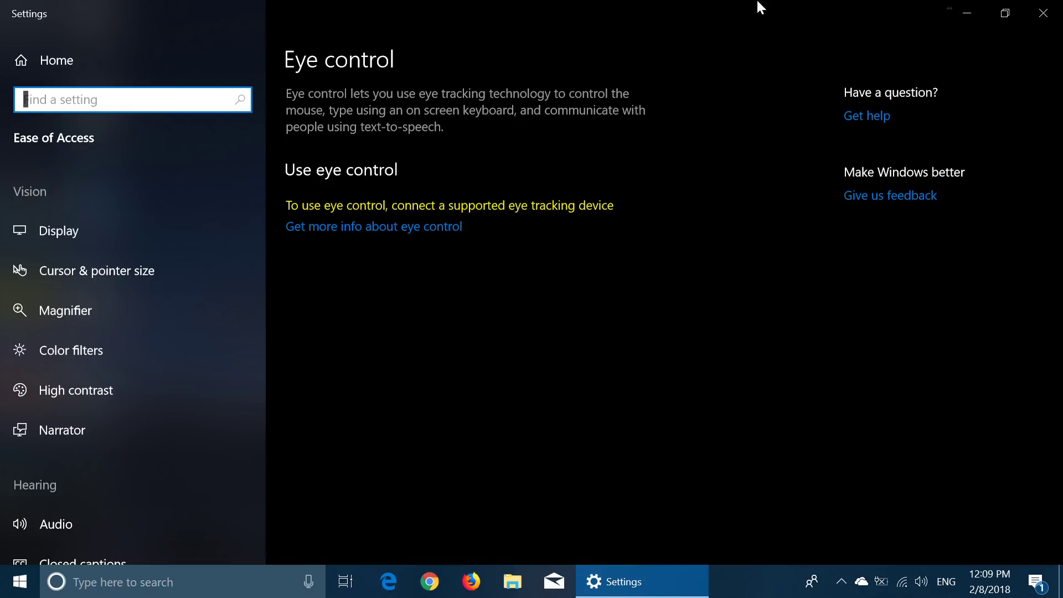
pyautogui.click(1043, 13)
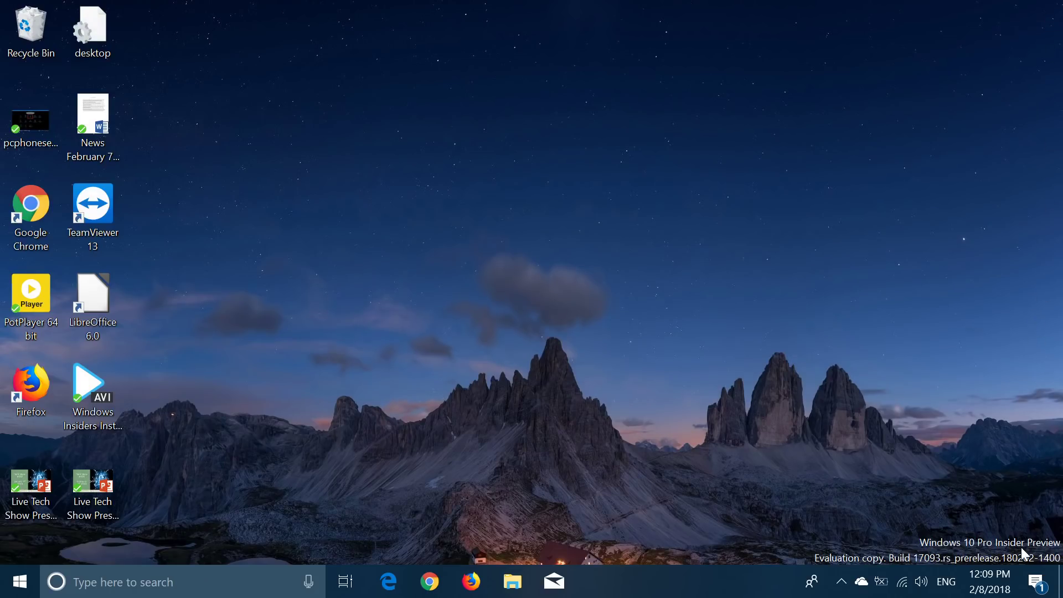
# Reopen Settings from Action Center and go to Update & Security's Windows Security page.
pyautogui.click(1036, 587)
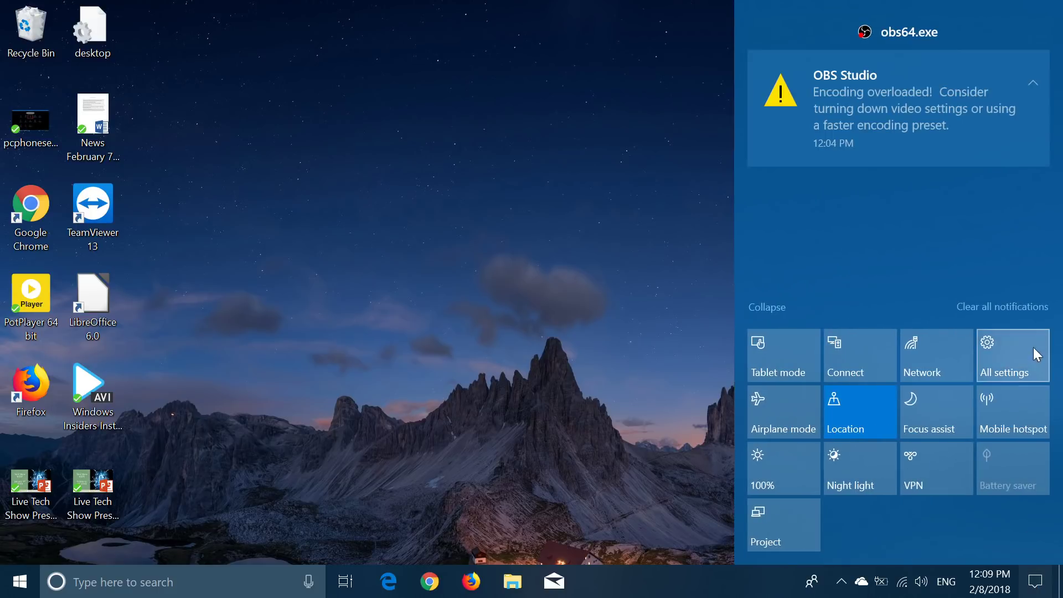
pyautogui.click(1005, 367)
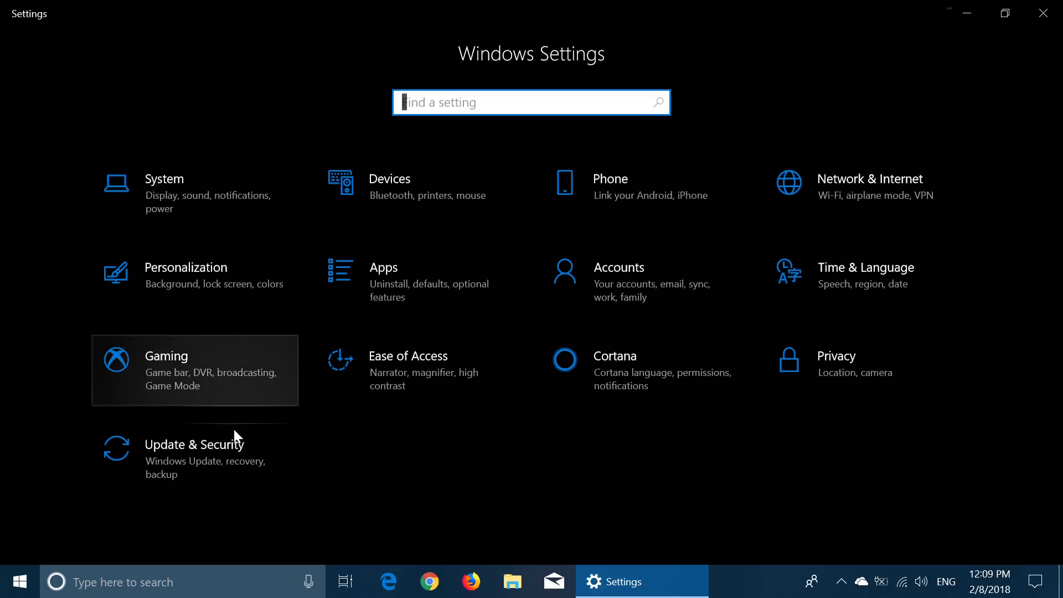
pyautogui.click(226, 442)
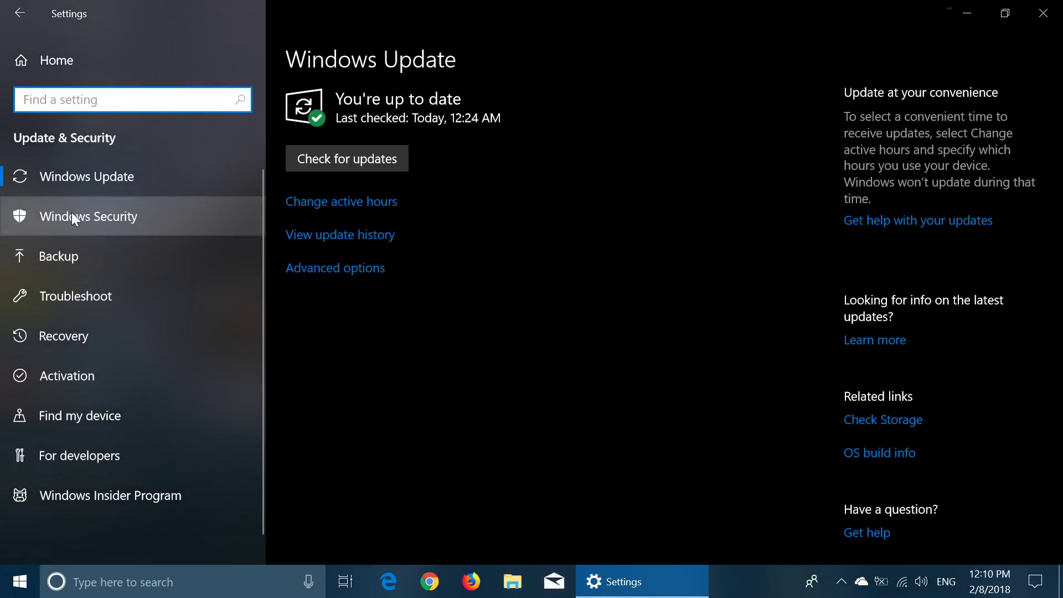
pyautogui.click(123, 220)
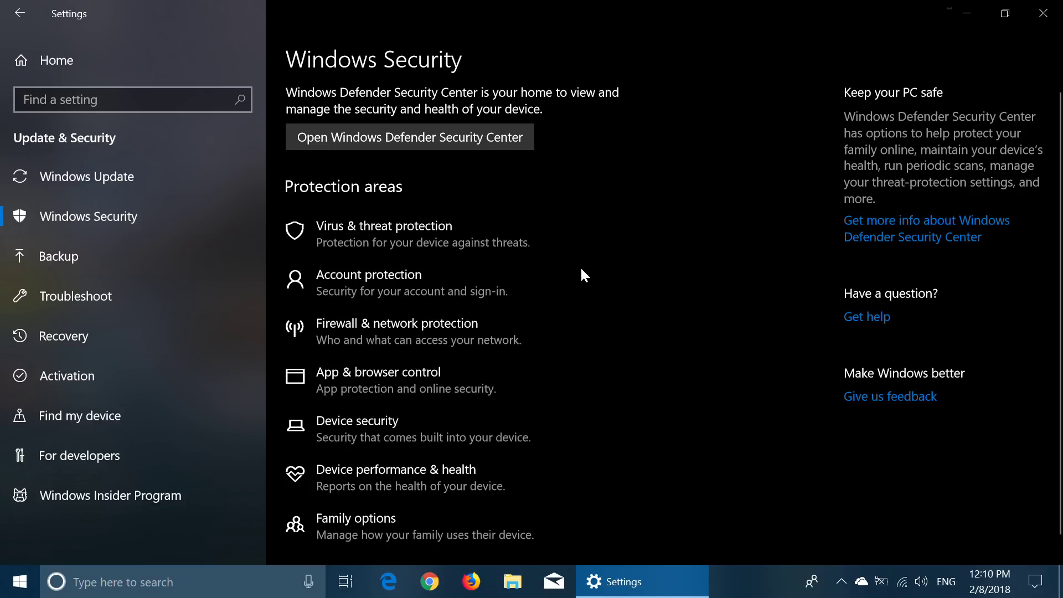
# Scroll through Account protection in Defender Security Center, then bring Settings to the front.
pyautogui.click(414, 277)
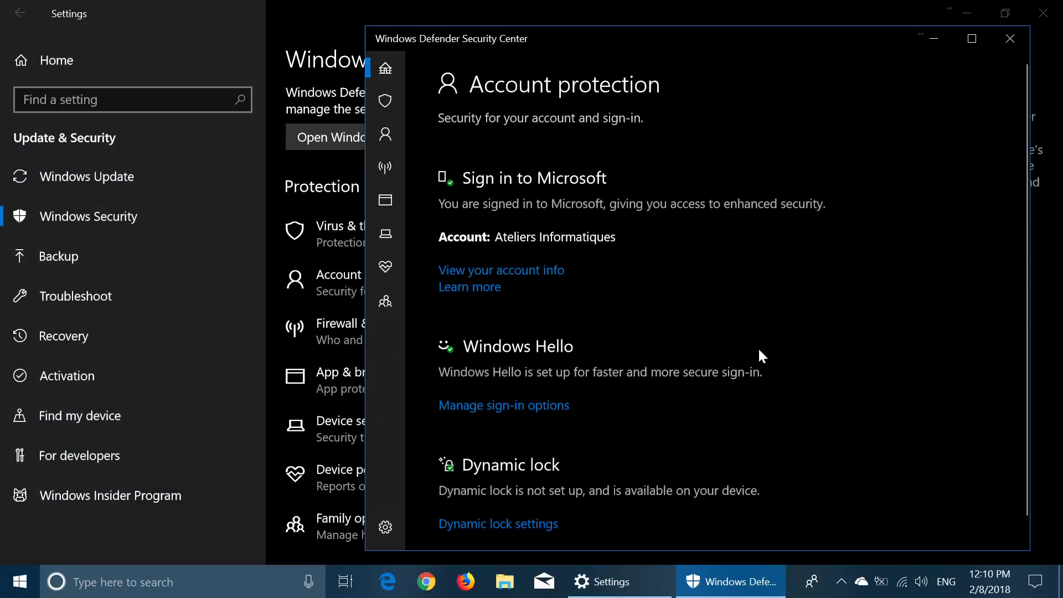
pyautogui.scroll(-1, 768, 313)
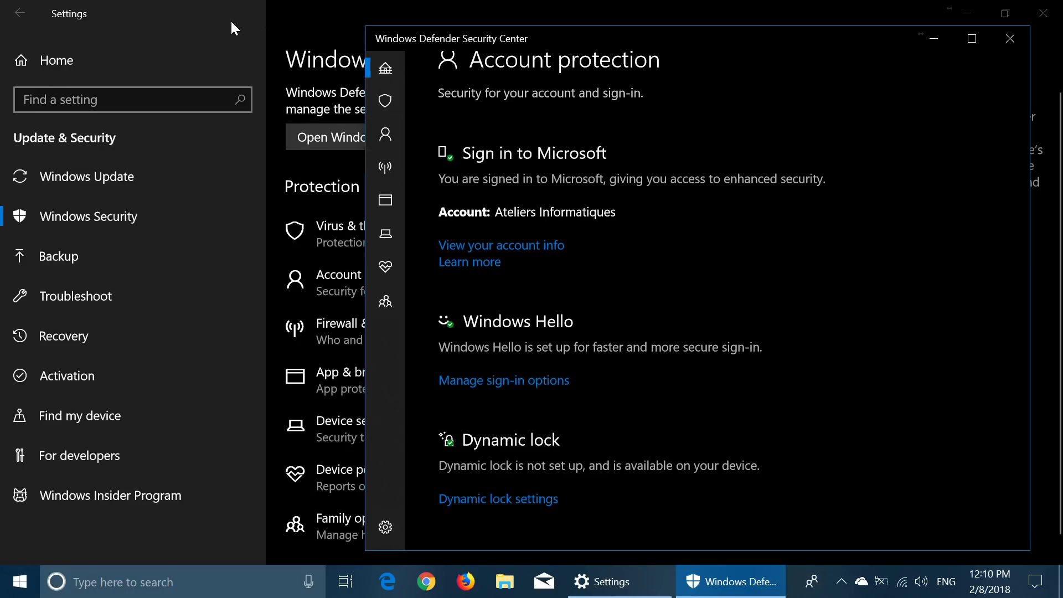
pyautogui.click(247, 24)
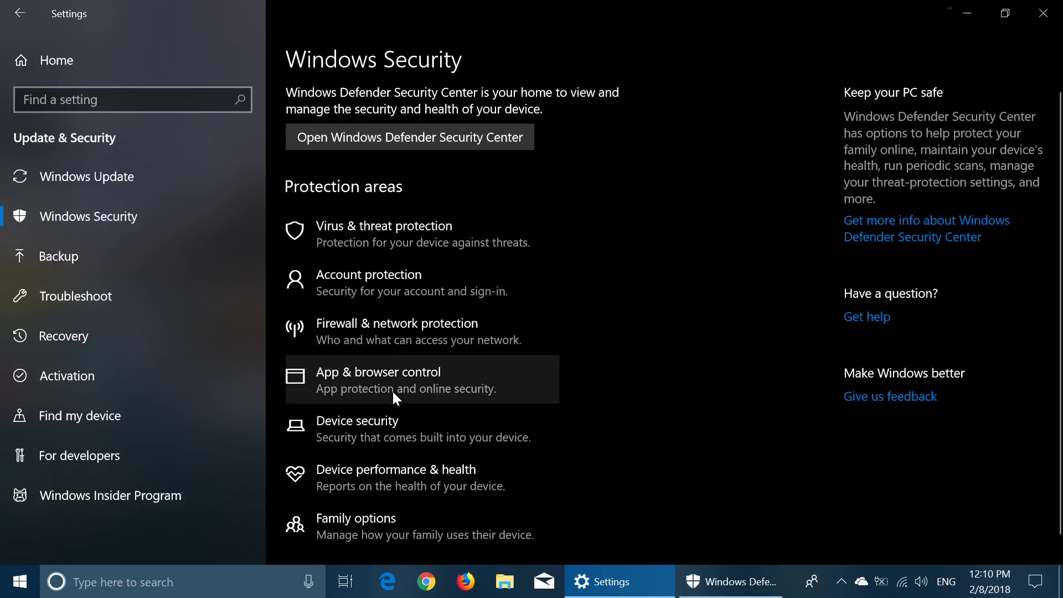
# View Device security in Defender Security Center, then switch Settings to Windows Update.
pyautogui.click(393, 426)
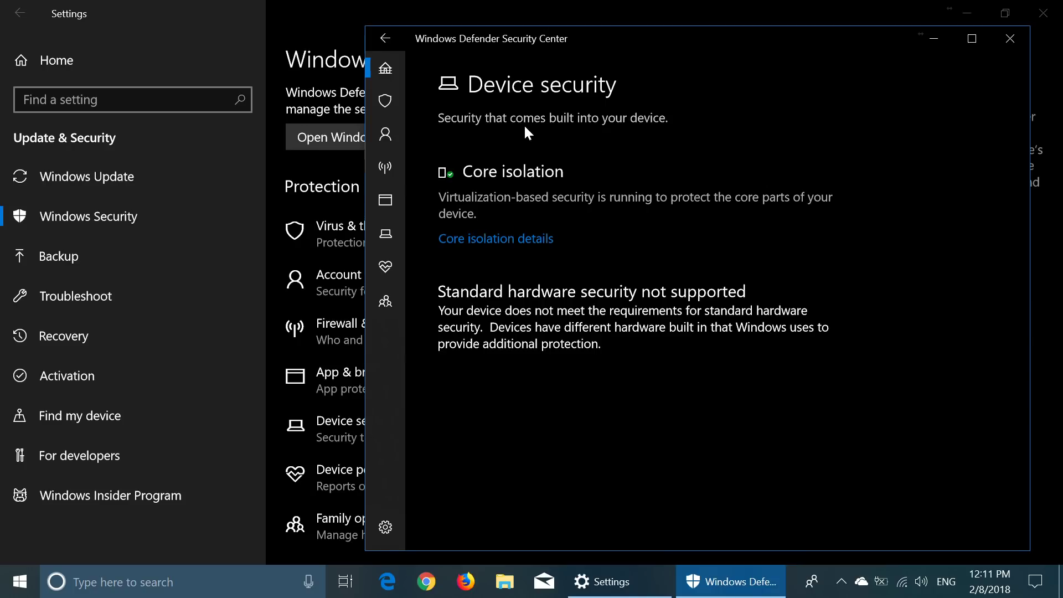
pyautogui.click(265, 145)
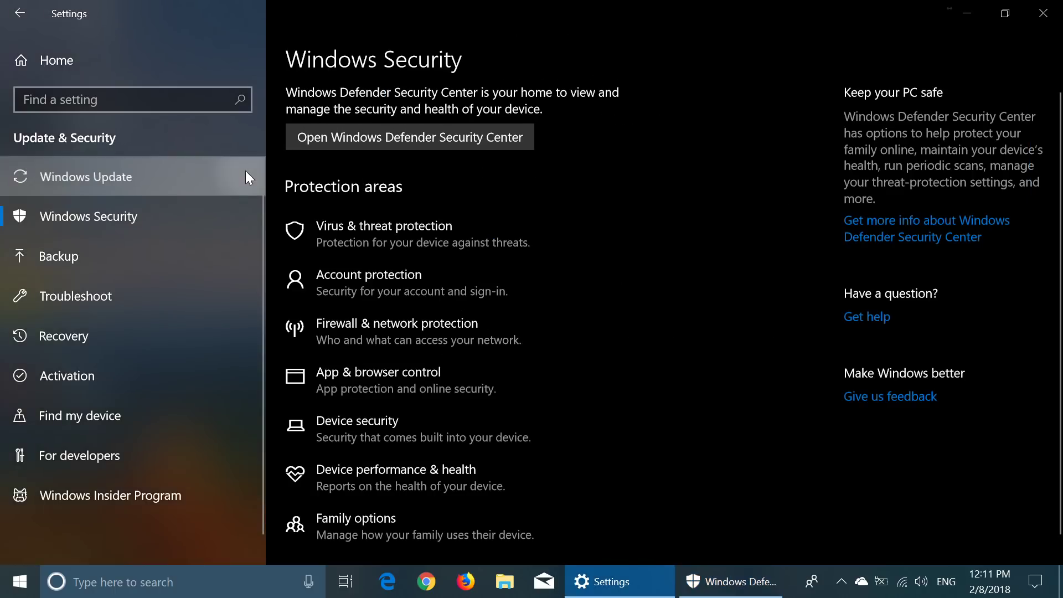
pyautogui.click(246, 173)
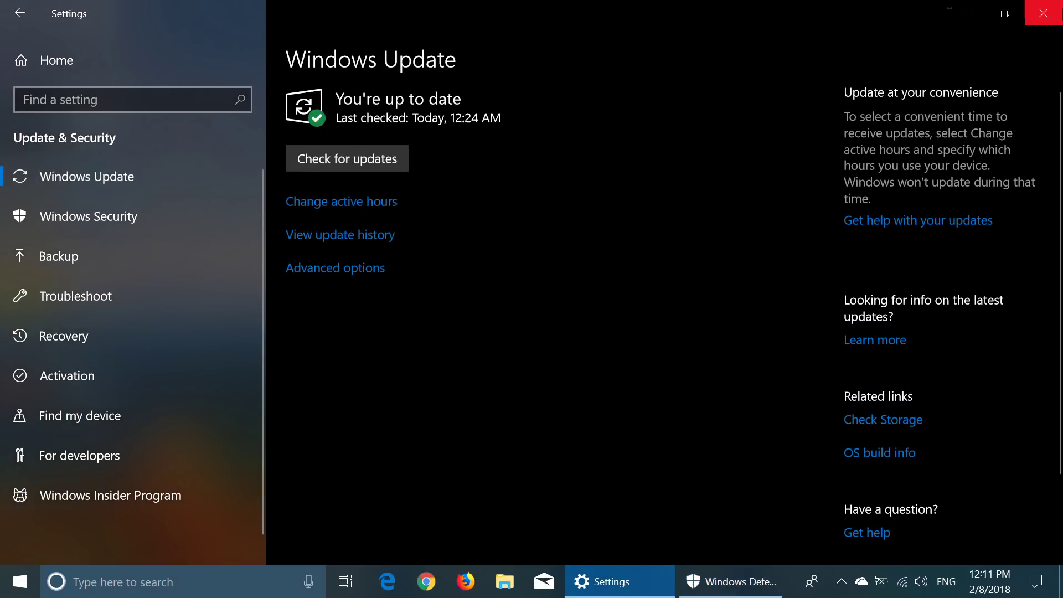
# Close Settings and the Defender Security Center window.
pyautogui.click(1050, 18)
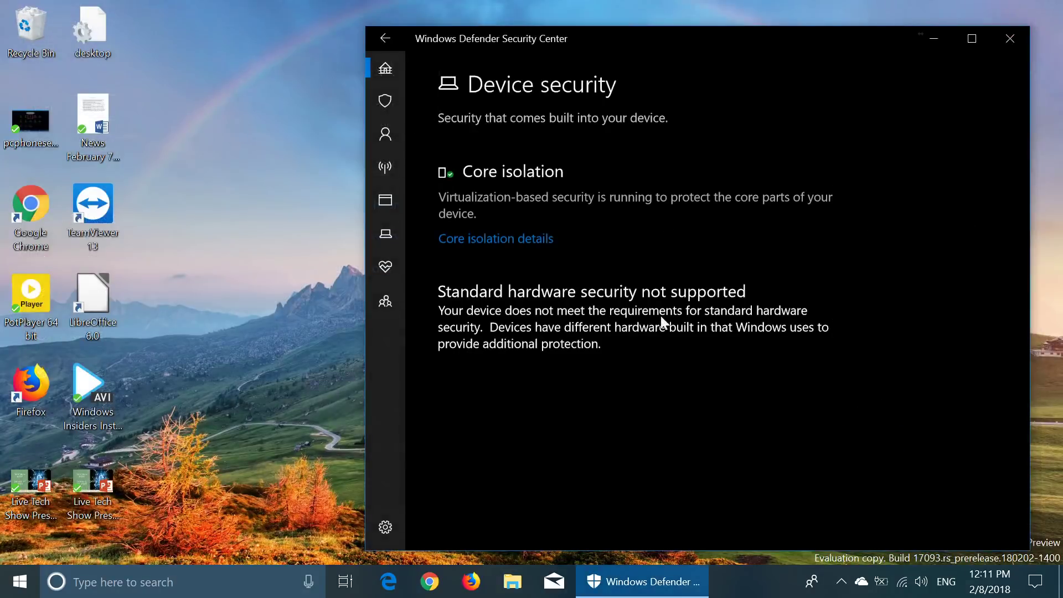
pyautogui.click(973, 39)
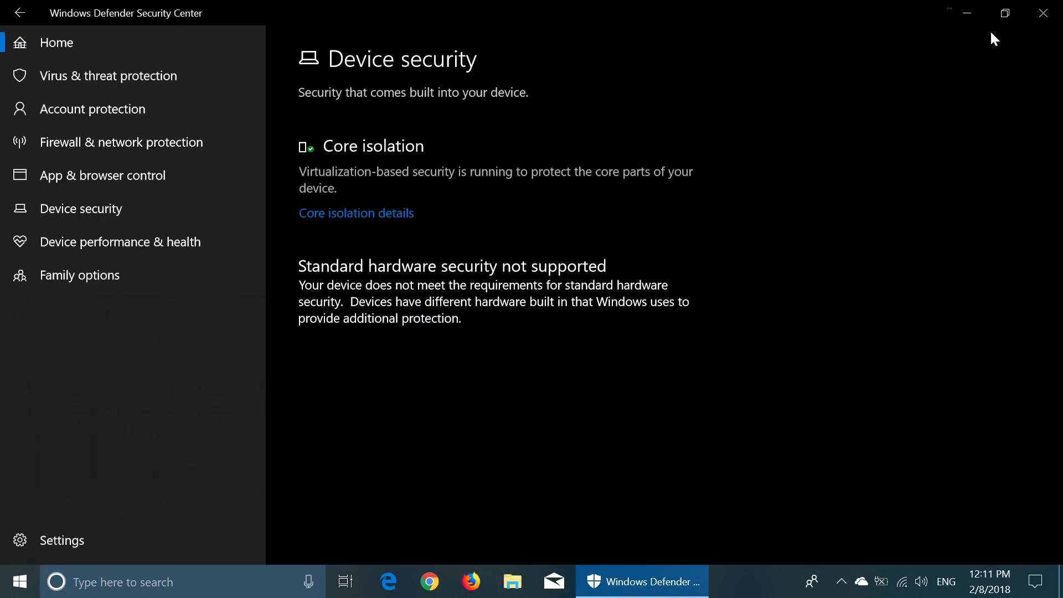
pyautogui.click(1048, 9)
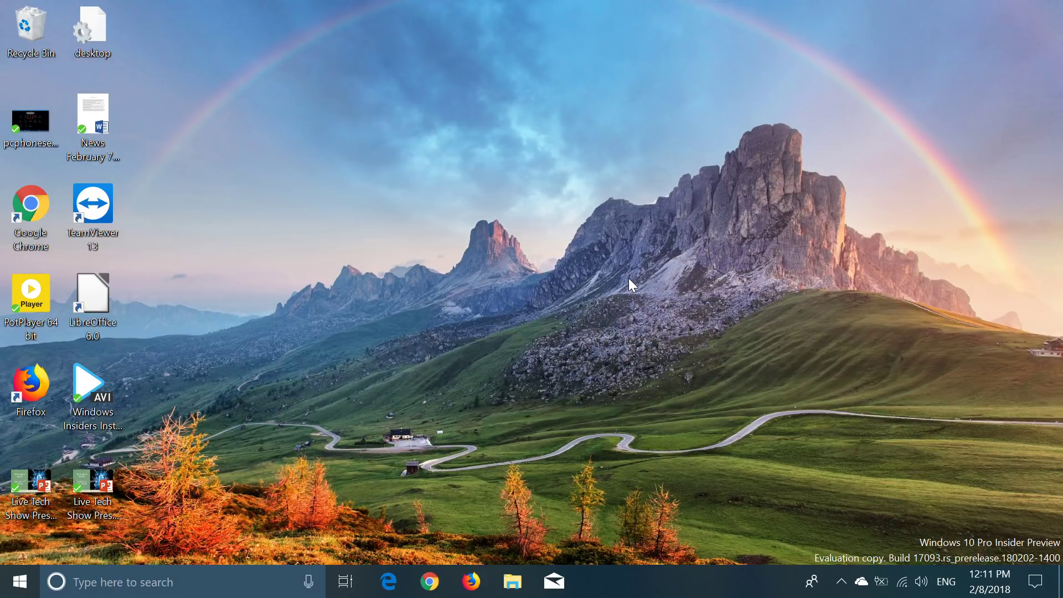
# Launch Edge on the Google homepage and toggle full screen on and off with F11.
pyautogui.click(389, 581)
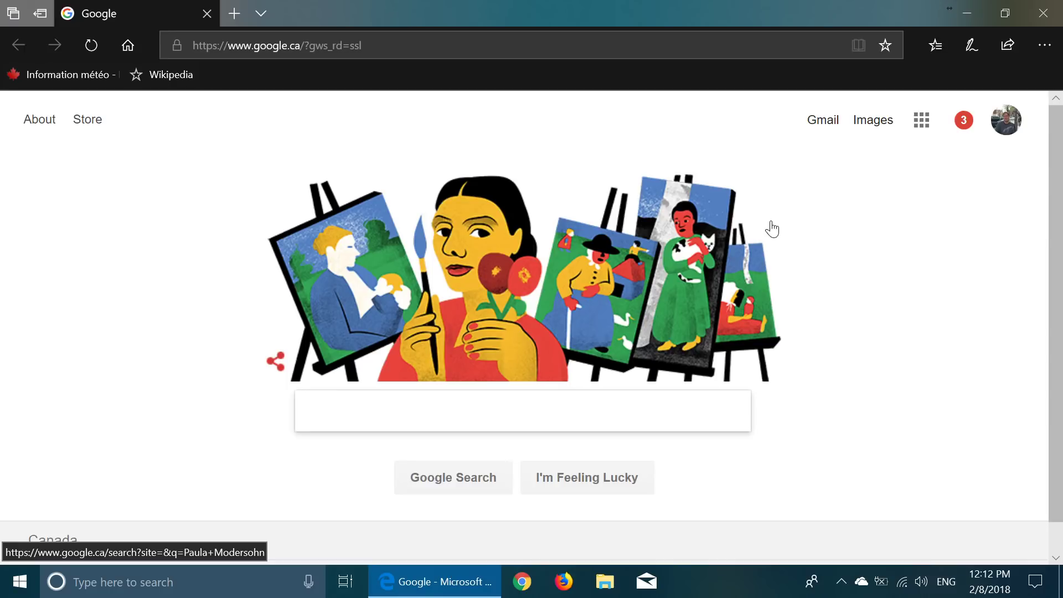
pyautogui.press('F11')
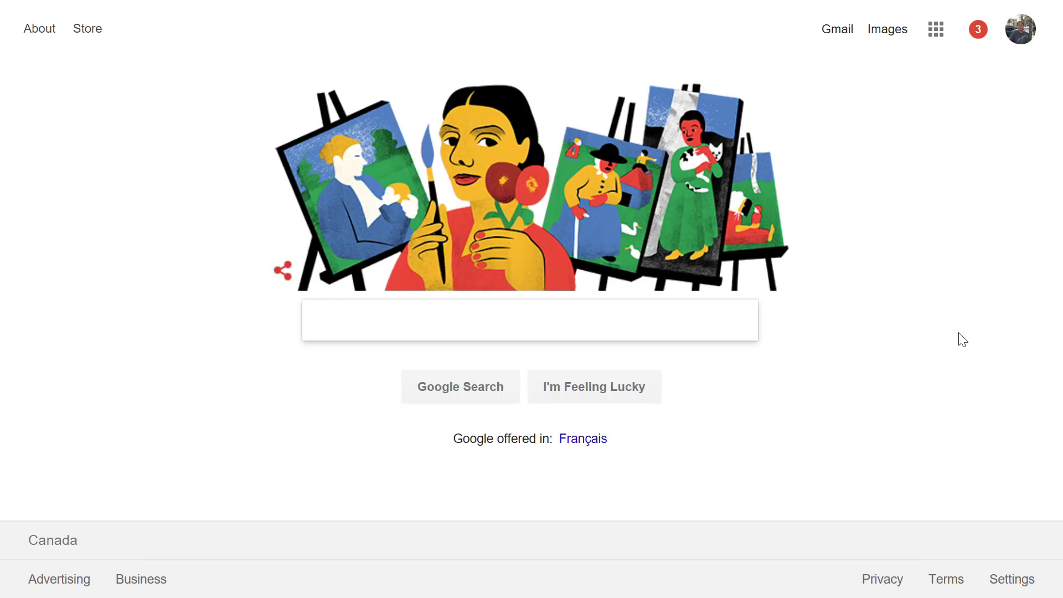
pyautogui.press('F11')
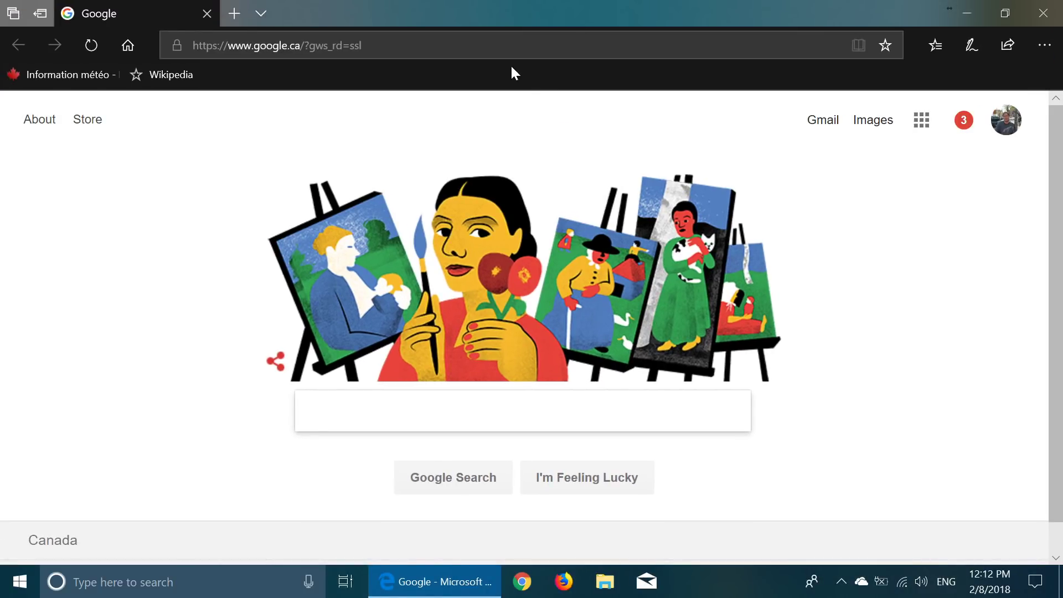
# Load neowin.net in Edge and scroll its news list to the WhatsApp payments story.
pyautogui.click(485, 45)
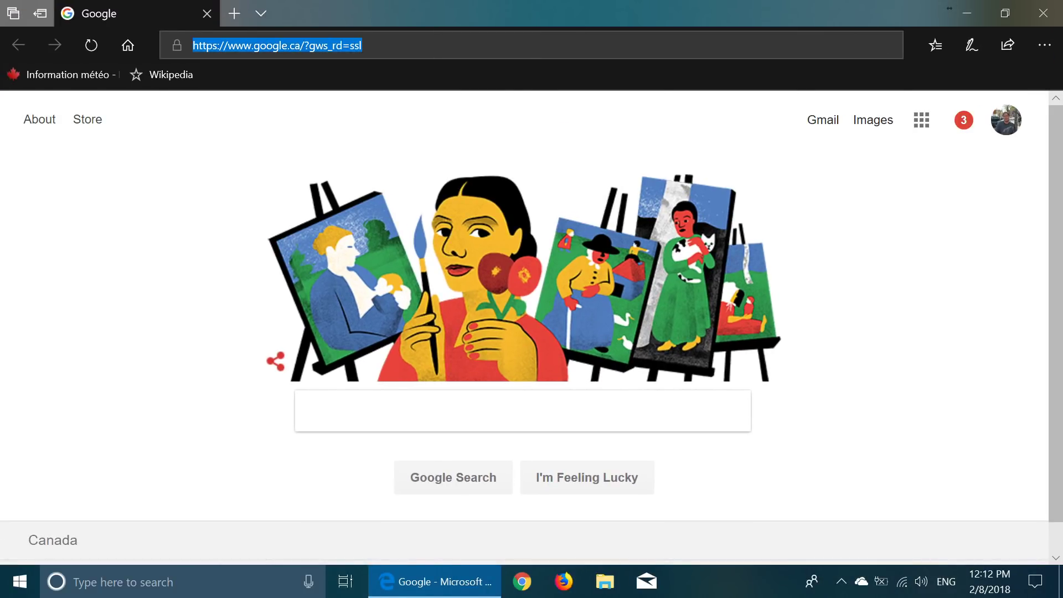
pyautogui.write('neowin.net/')
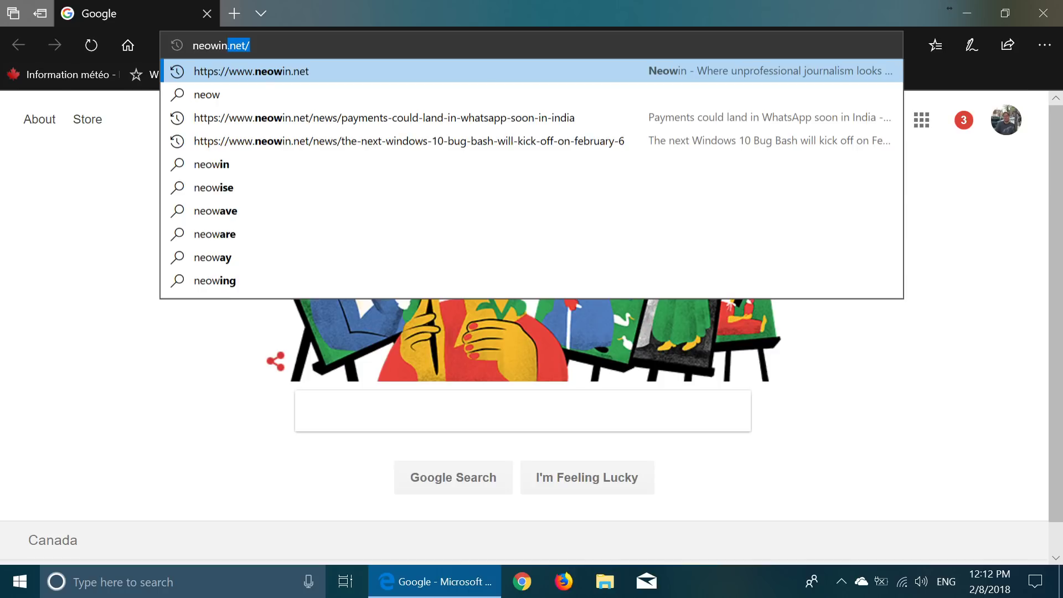
pyautogui.press('Return')
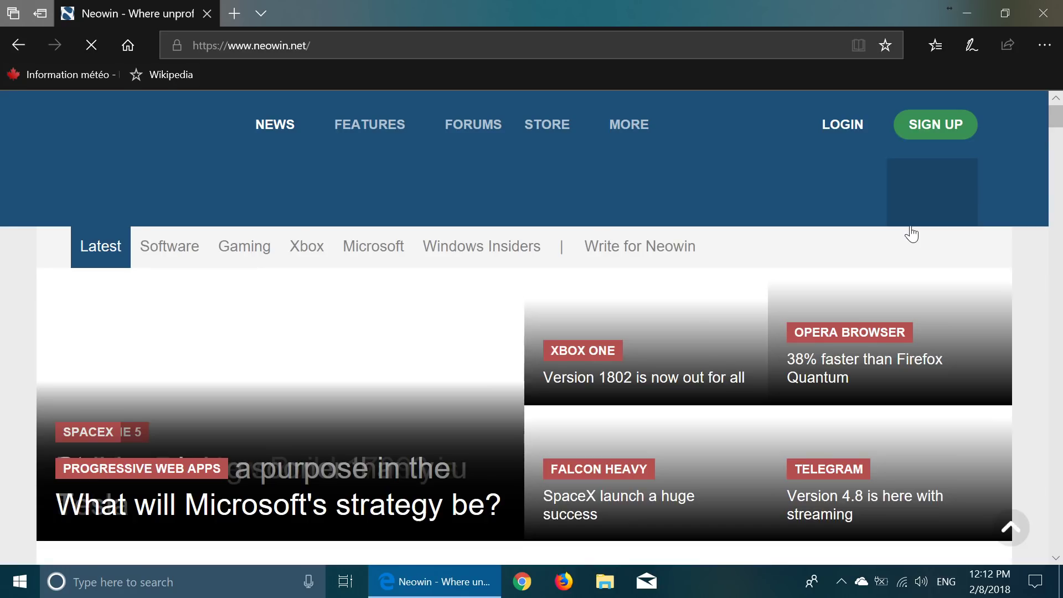
pyautogui.scroll(-5, 568, 288)
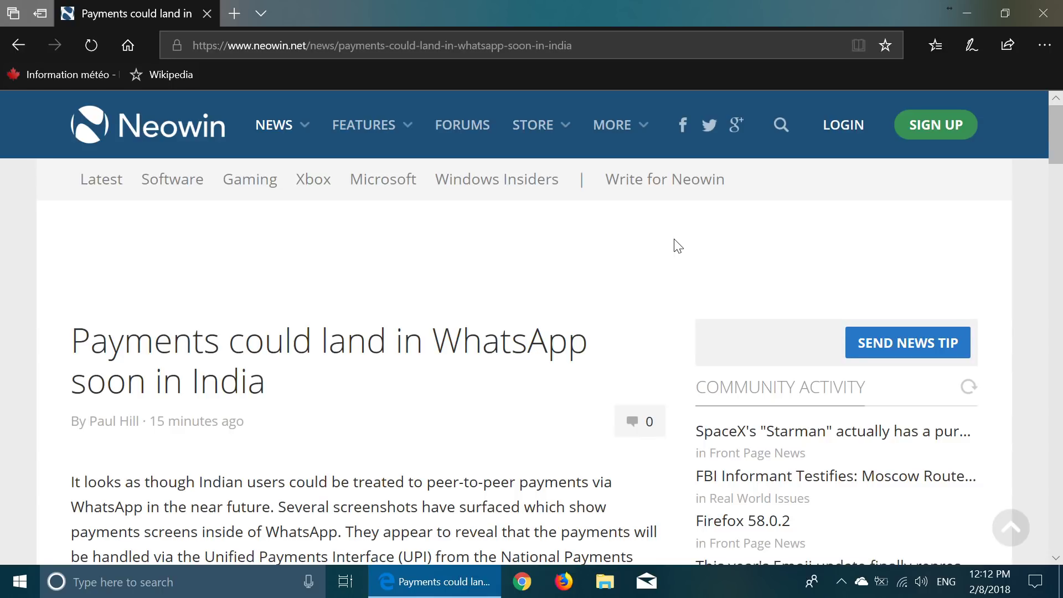
pyautogui.hotkey('ctrl', 'p')
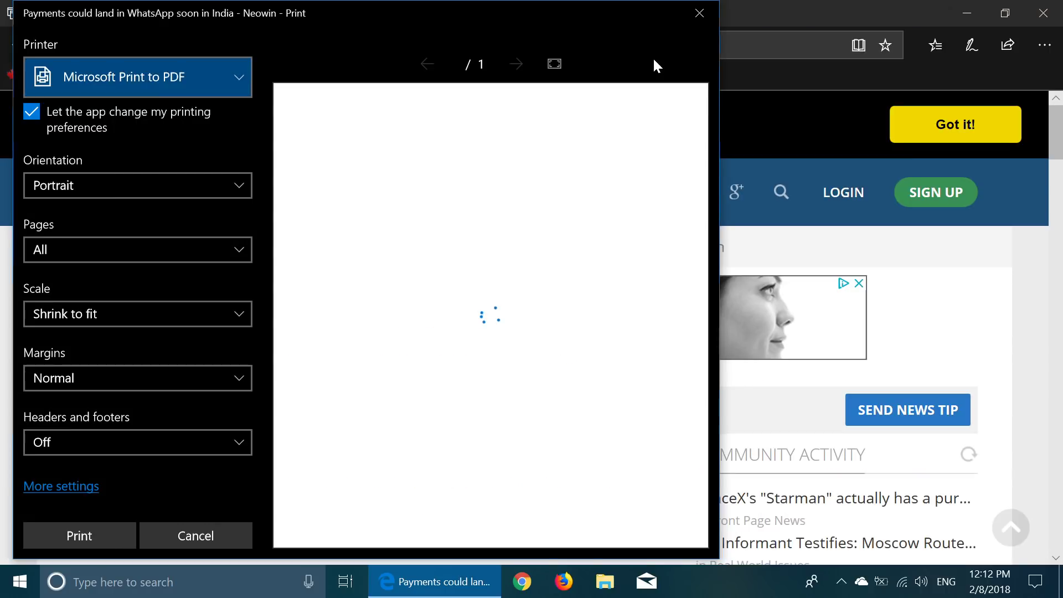
pyautogui.click(699, 12)
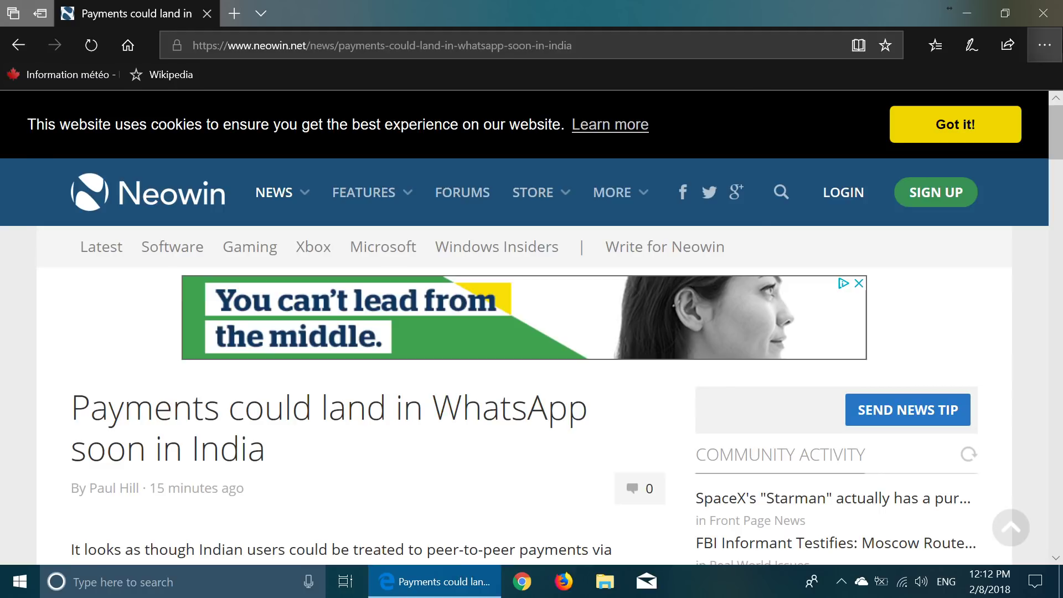
pyautogui.hotkey('ctrl', 'p')
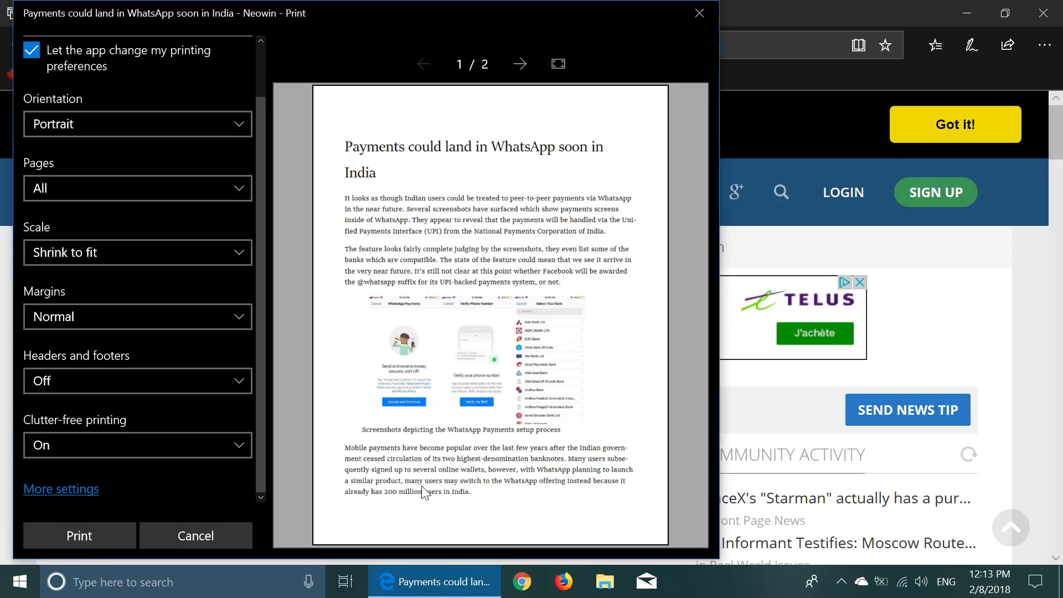
pyautogui.click(700, 13)
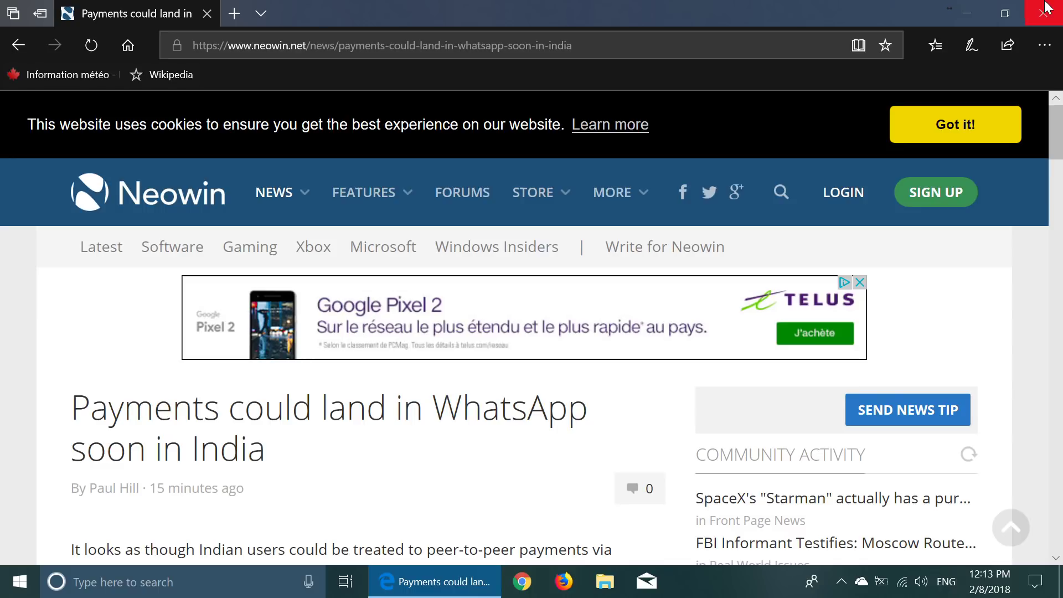
# Close Microsoft Edge, leaving the empty Windows desktop.
pyautogui.click(1046, 7)
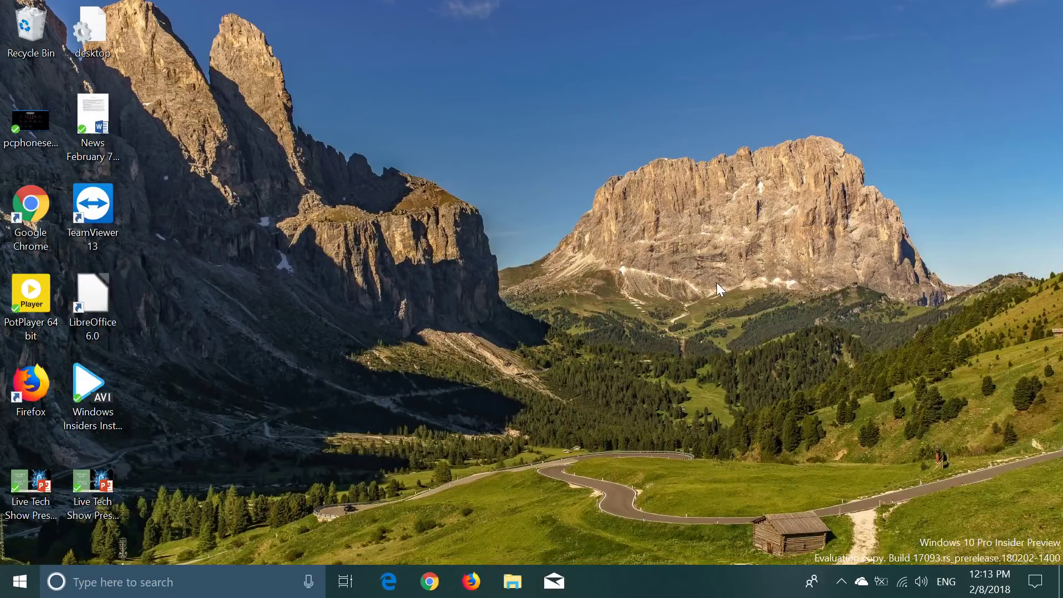